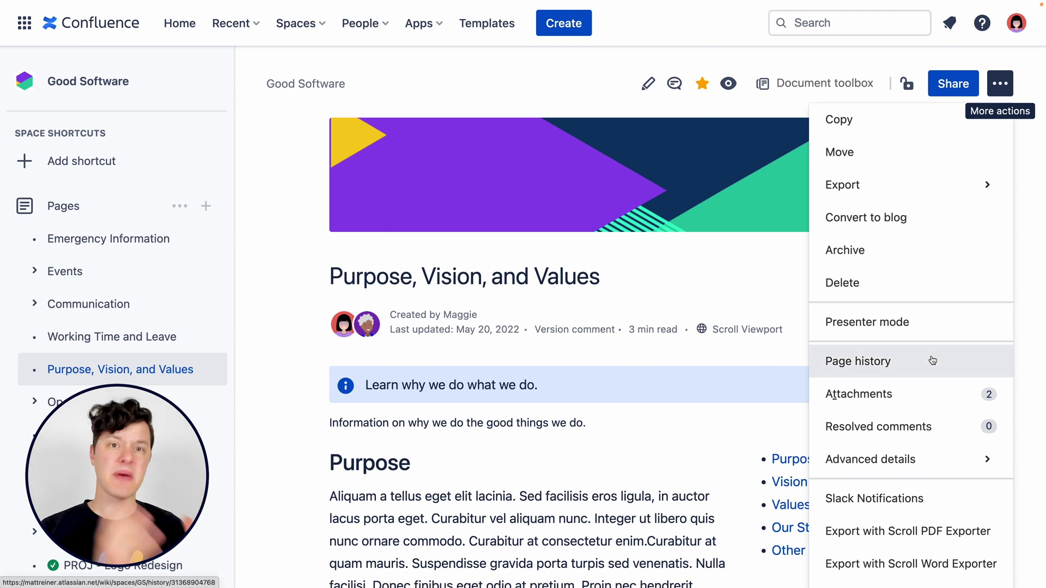
# Step: Open the version history and preview the draft's unpublished changes, then hide the details
pyautogui.click(933, 360)
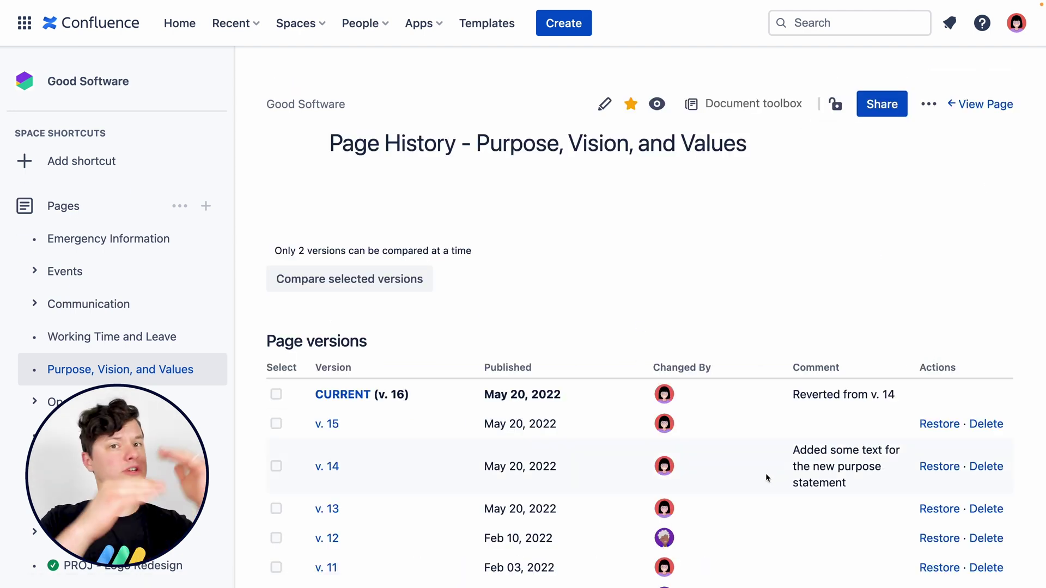
pyautogui.scroll(-6, 767, 478)
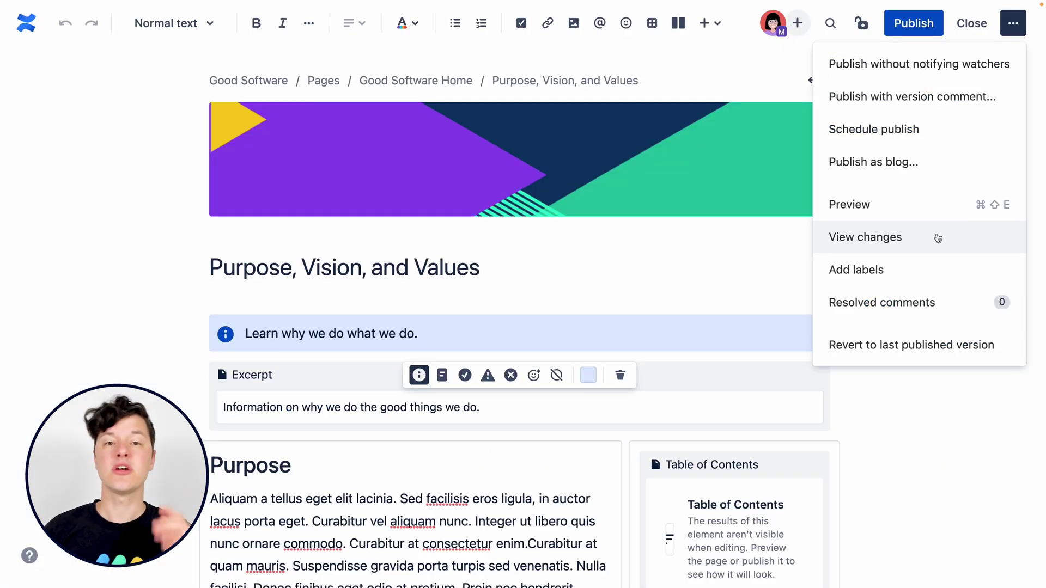
pyautogui.click(936, 236)
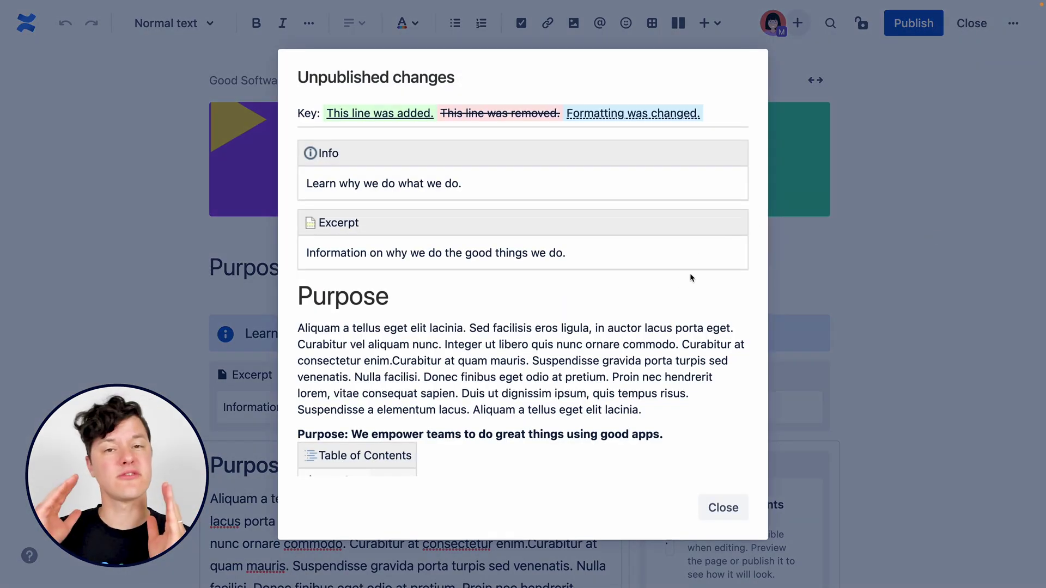
pyautogui.scroll(-15, 690, 278)
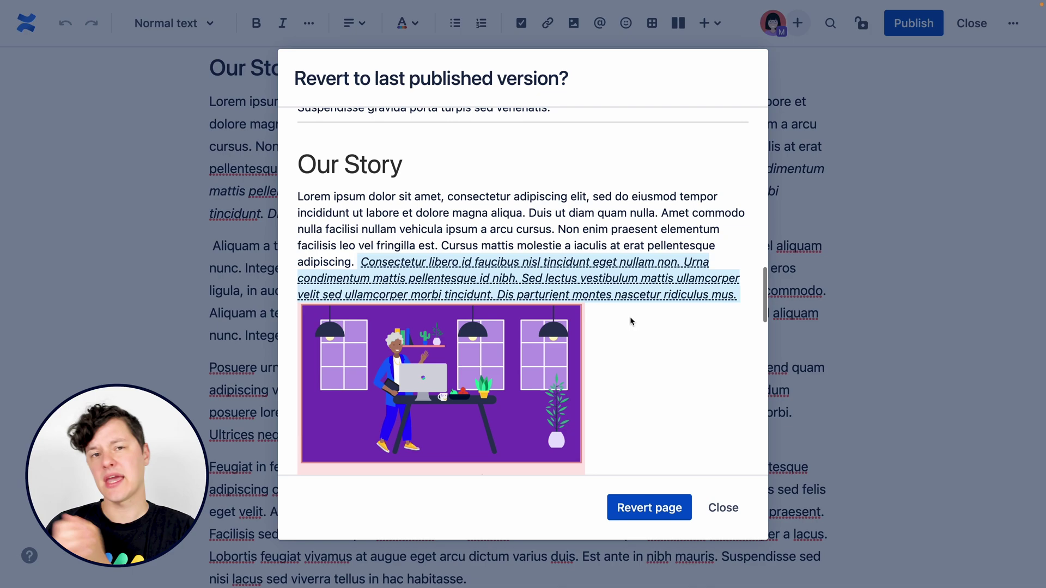
pyautogui.scroll(15, 624, 314)
pyautogui.click(327, 161)
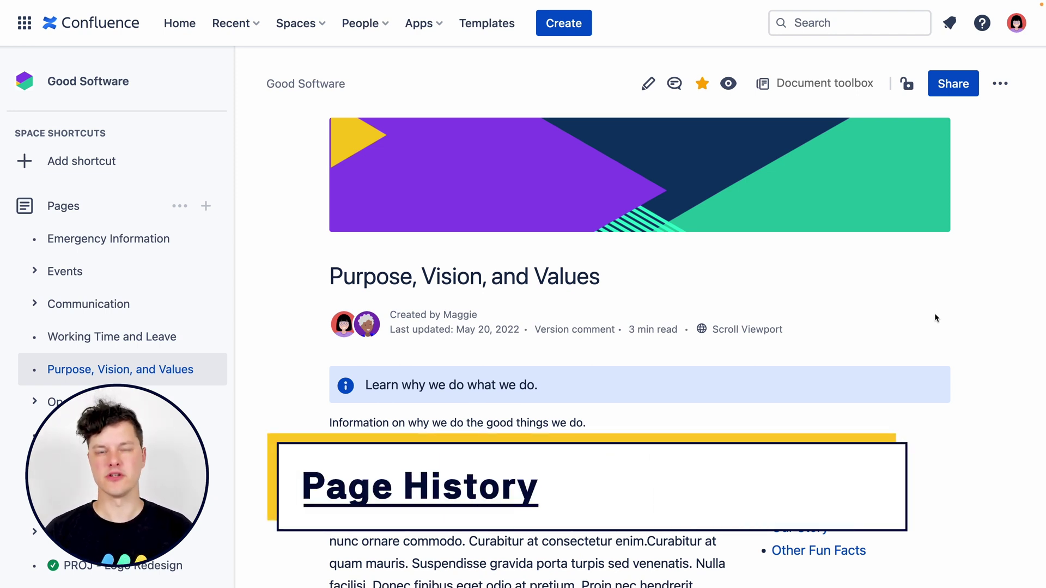
# Step: Reopen Page history from the page actions and view version 15
pyautogui.click(1000, 85)
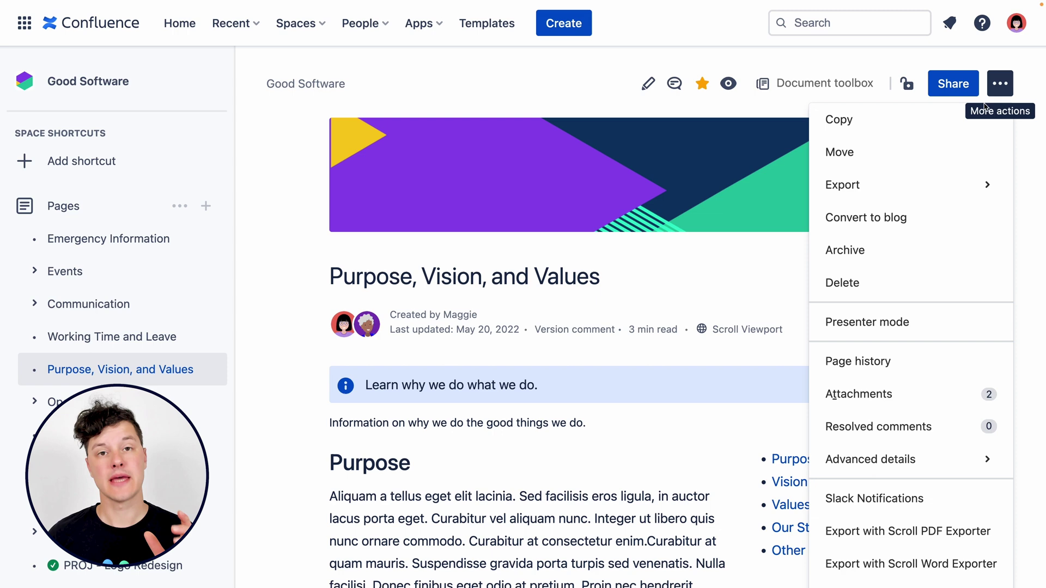
pyautogui.click(904, 364)
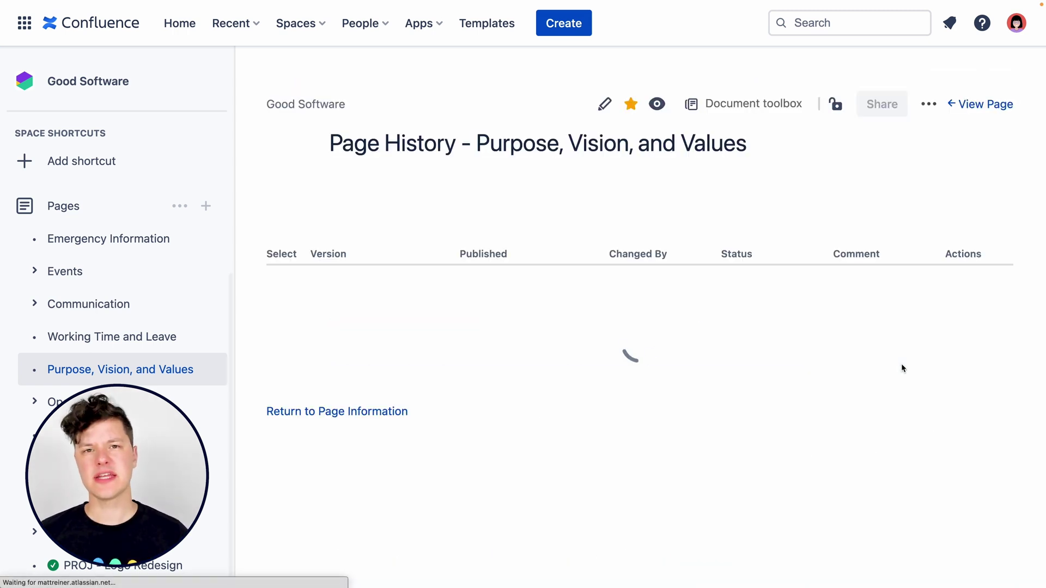
pyautogui.scroll(-7, 703, 501)
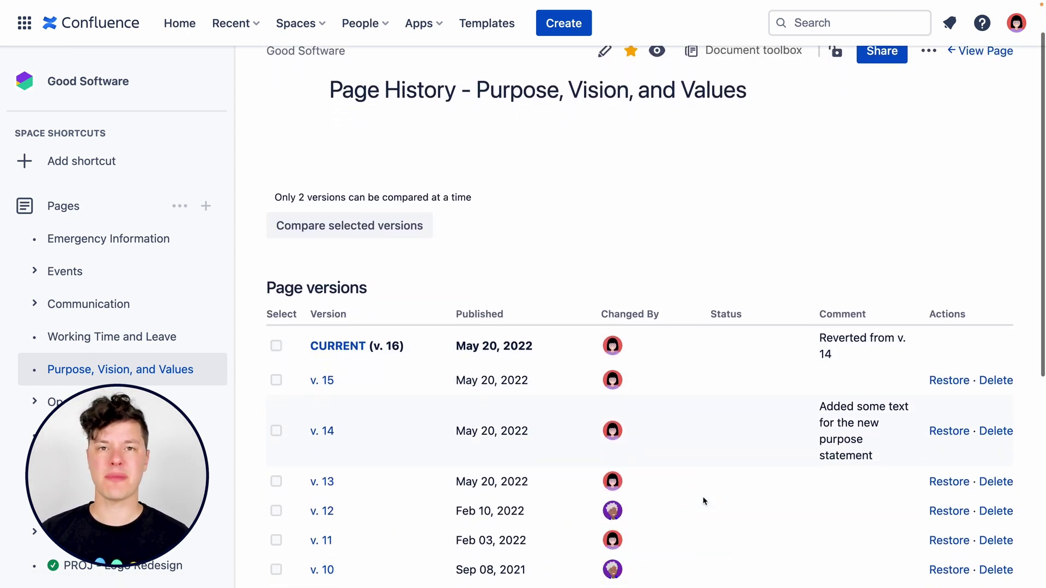
pyautogui.scroll(1, 703, 497)
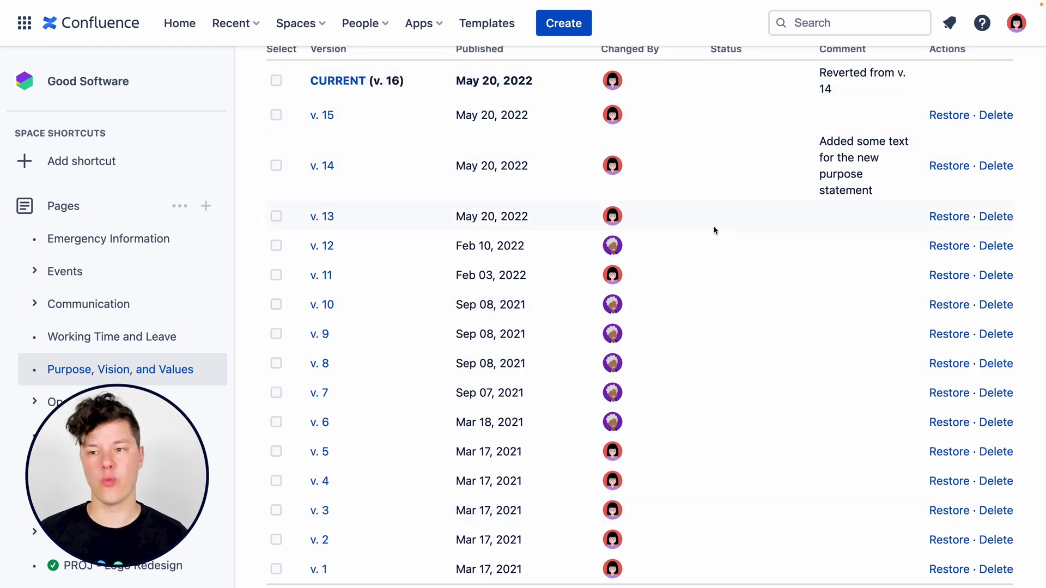
pyautogui.scroll(3, 714, 225)
pyautogui.click(332, 251)
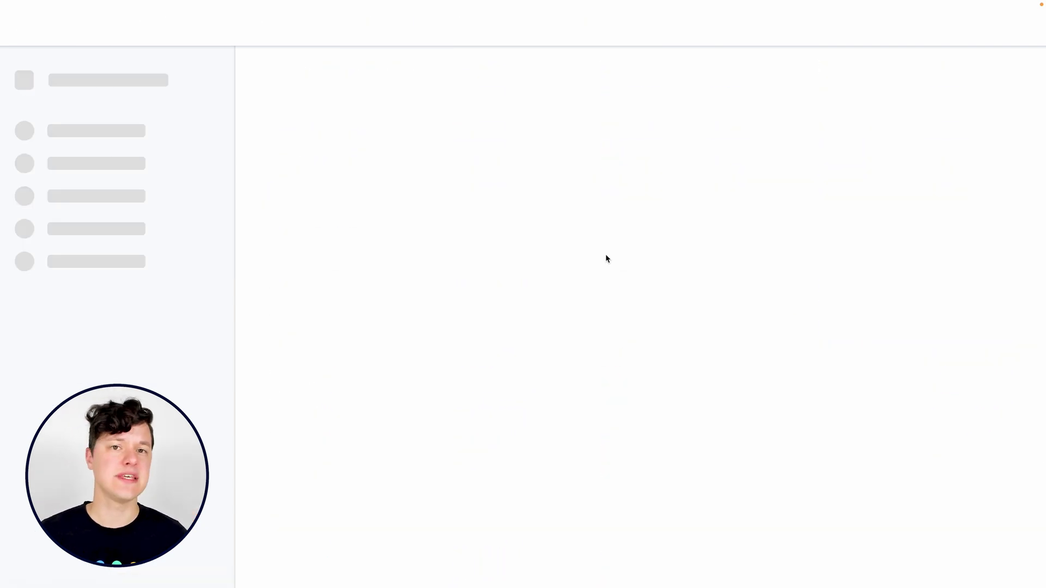
pyautogui.scroll(-1, 786, 362)
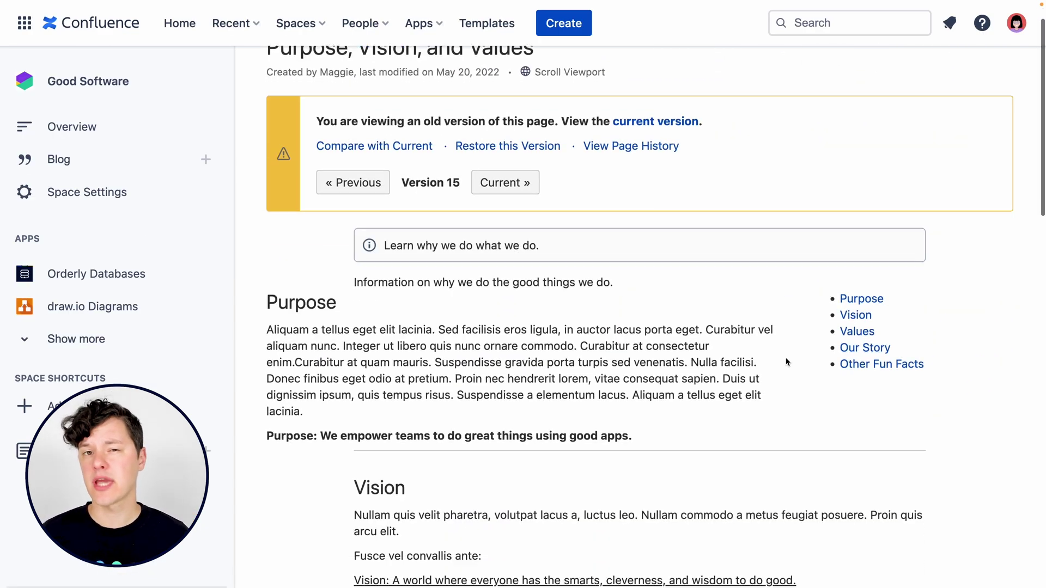
pyautogui.scroll(-12, 786, 363)
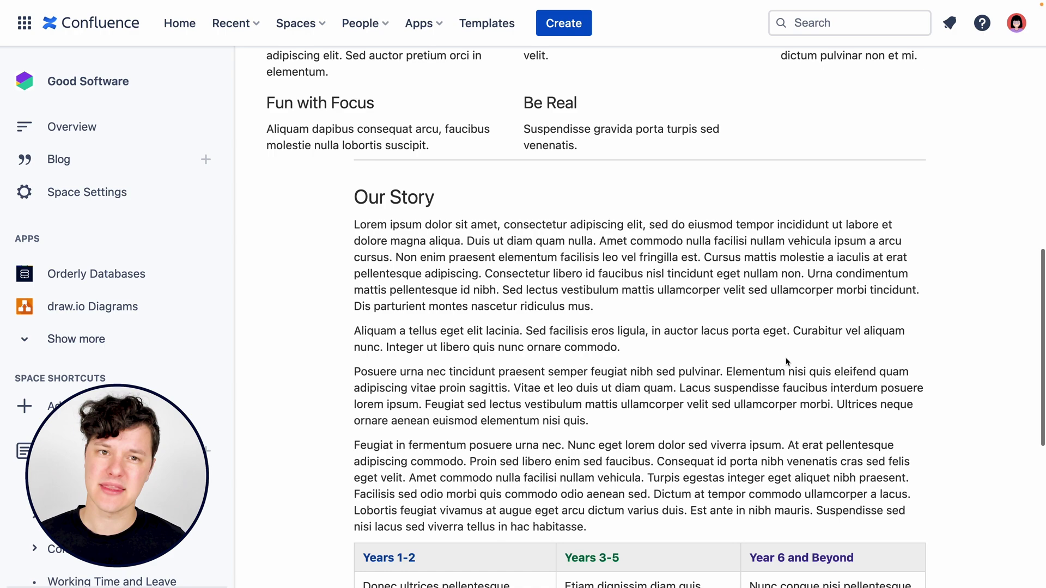
# Step: Select the current version 16 and version 10, then compare them
pyautogui.scroll(10, 787, 362)
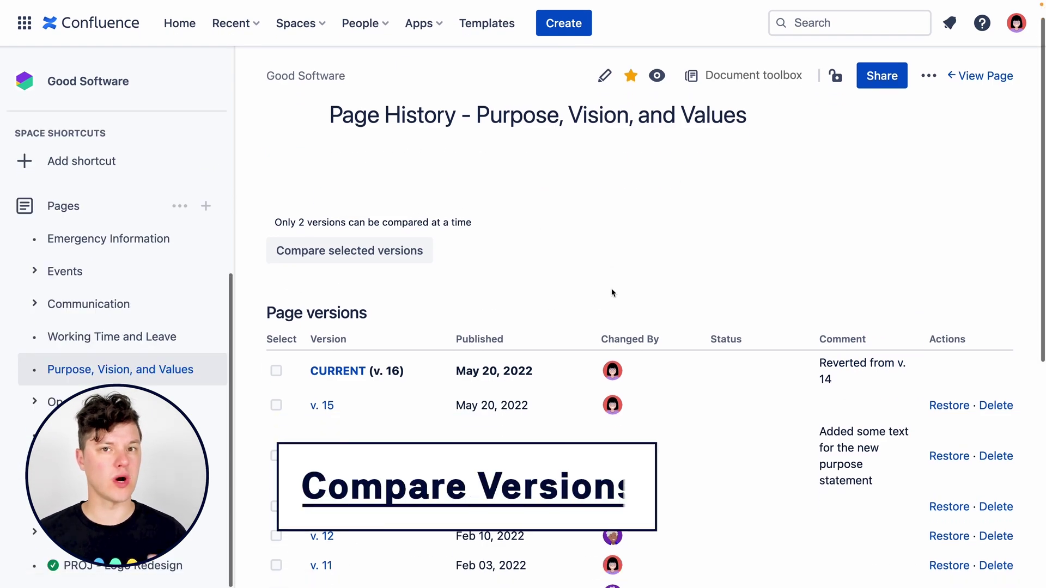
pyautogui.scroll(-2, 612, 292)
pyautogui.click(276, 241)
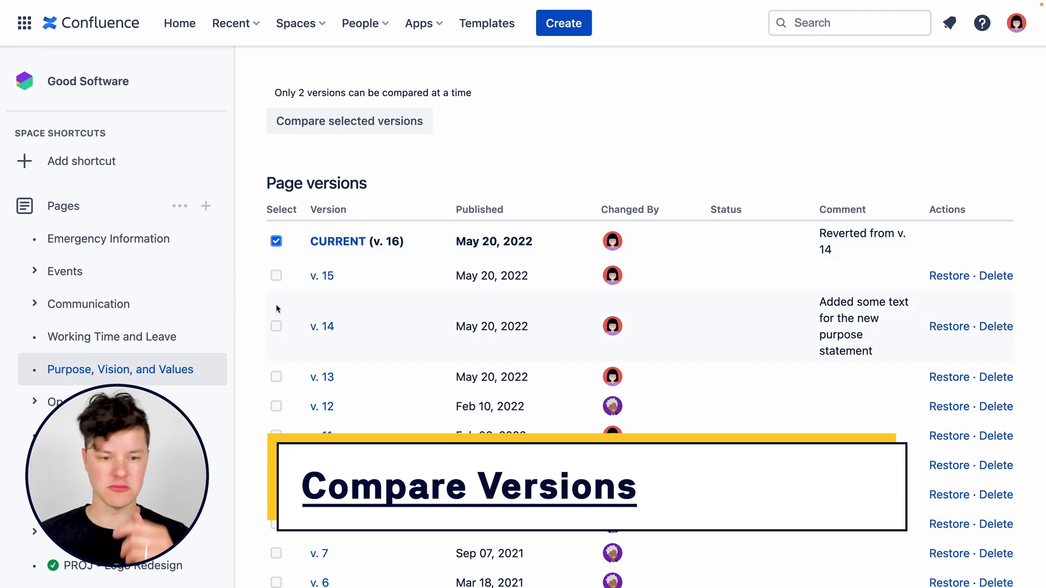
pyautogui.click(276, 465)
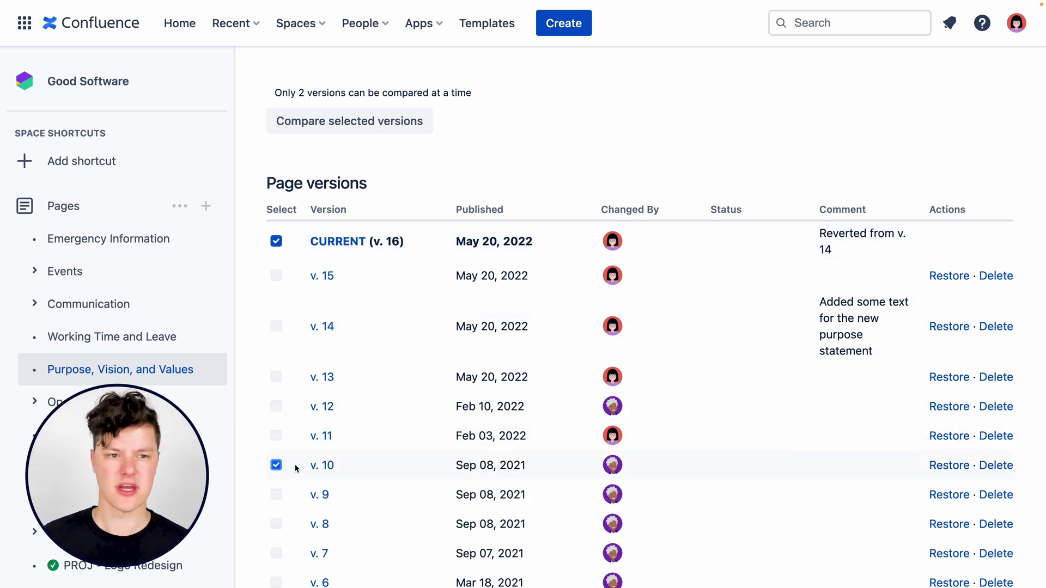
pyautogui.click(362, 118)
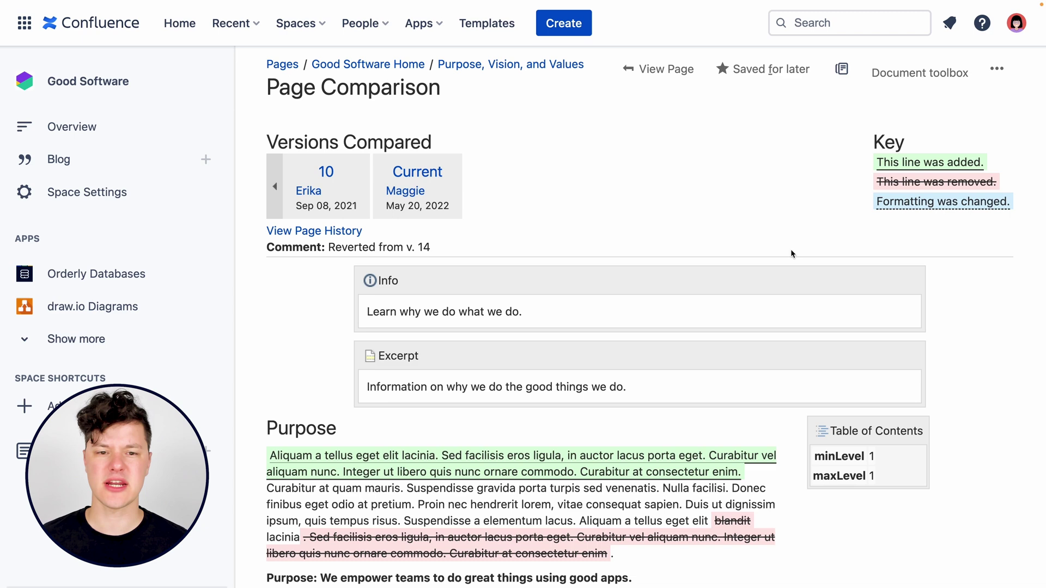
# Step: Scroll through the added and removed lines between version 10 and the current page
pyautogui.scroll(-6, 791, 250)
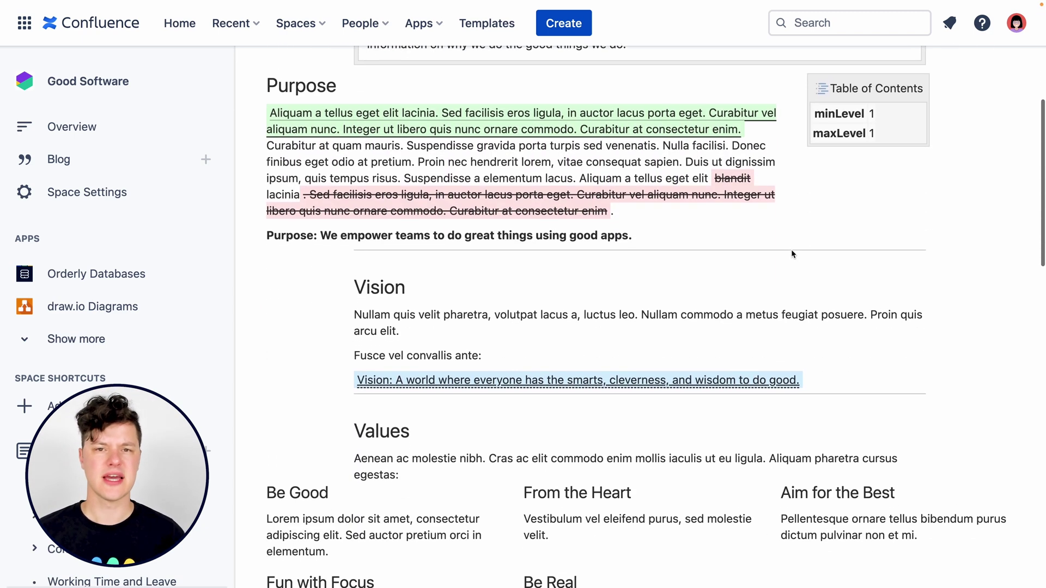
pyautogui.scroll(-1, 792, 253)
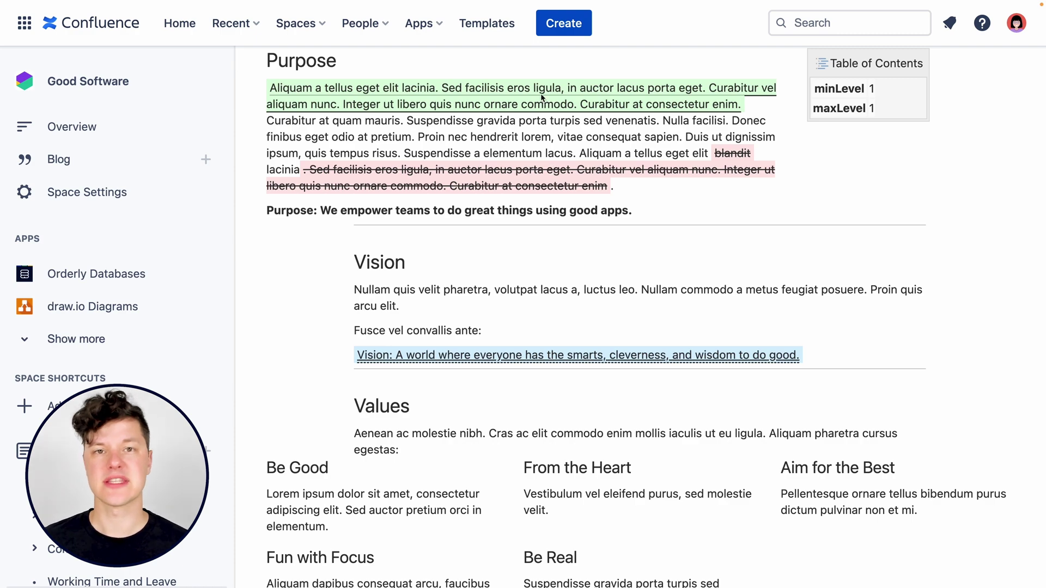
pyautogui.scroll(7, 898, 289)
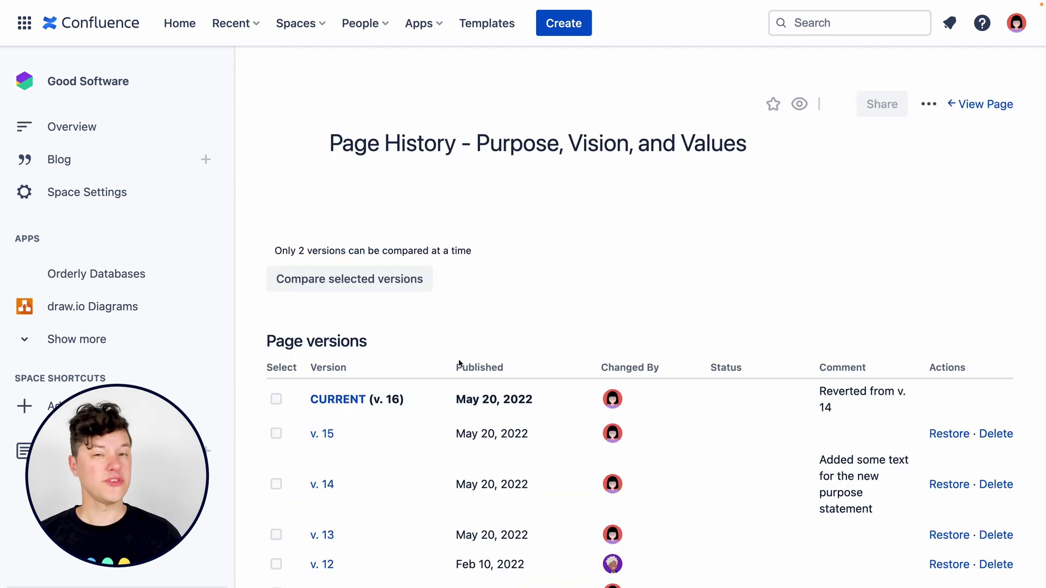
pyautogui.scroll(-4, 458, 364)
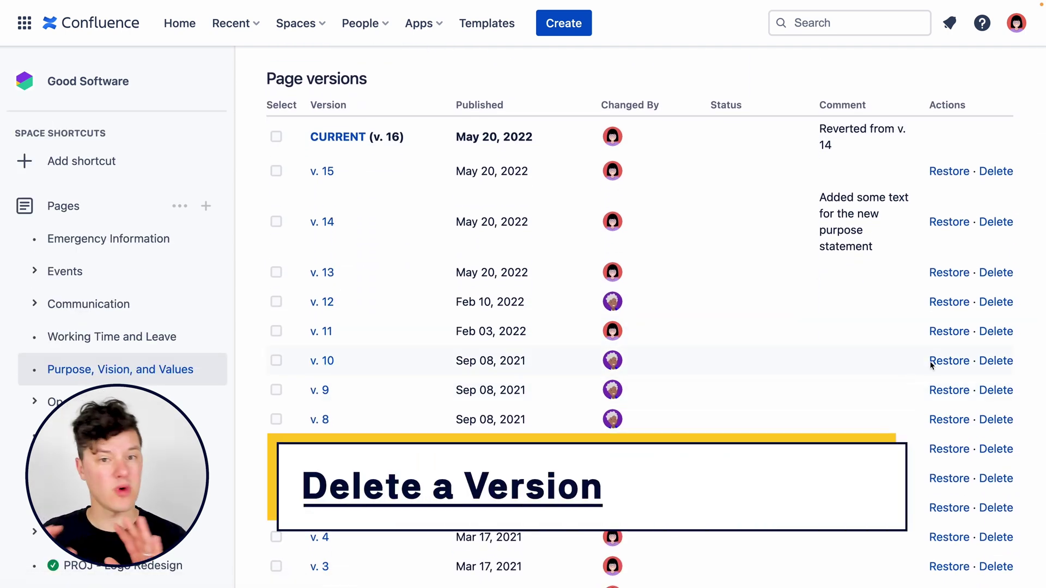
# Step: Delete version 10 from the history and confirm the deletion
pyautogui.click(991, 362)
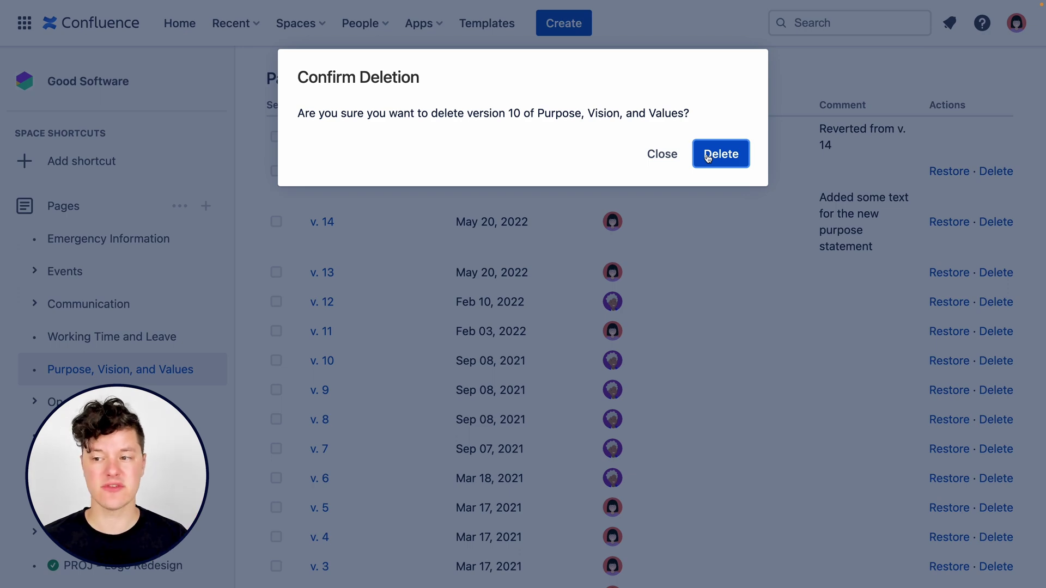
pyautogui.click(719, 155)
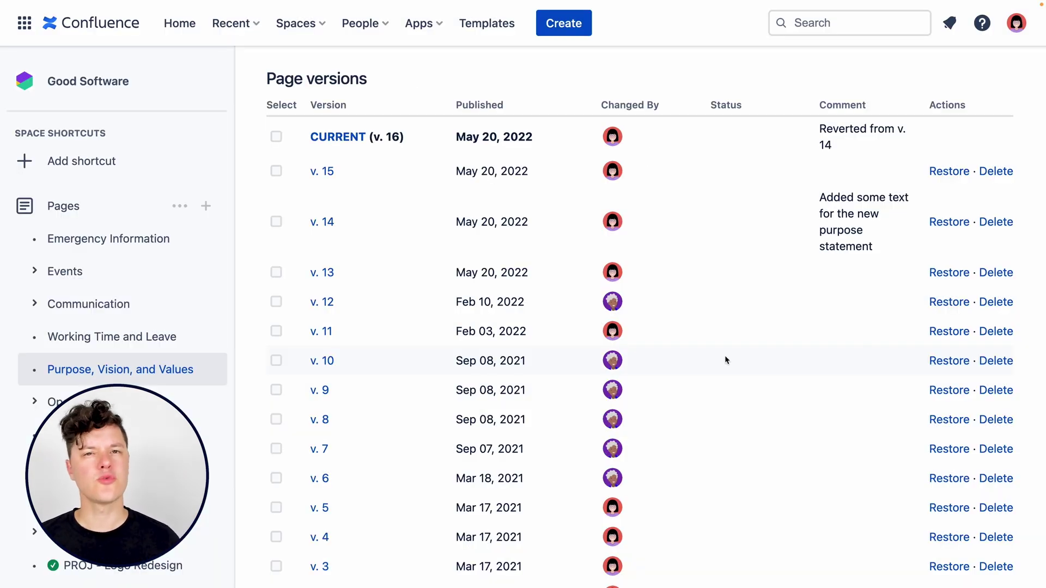
# Step: Restore version 10 of the page, editing the revert comment
pyautogui.click(953, 361)
pyautogui.click(434, 159)
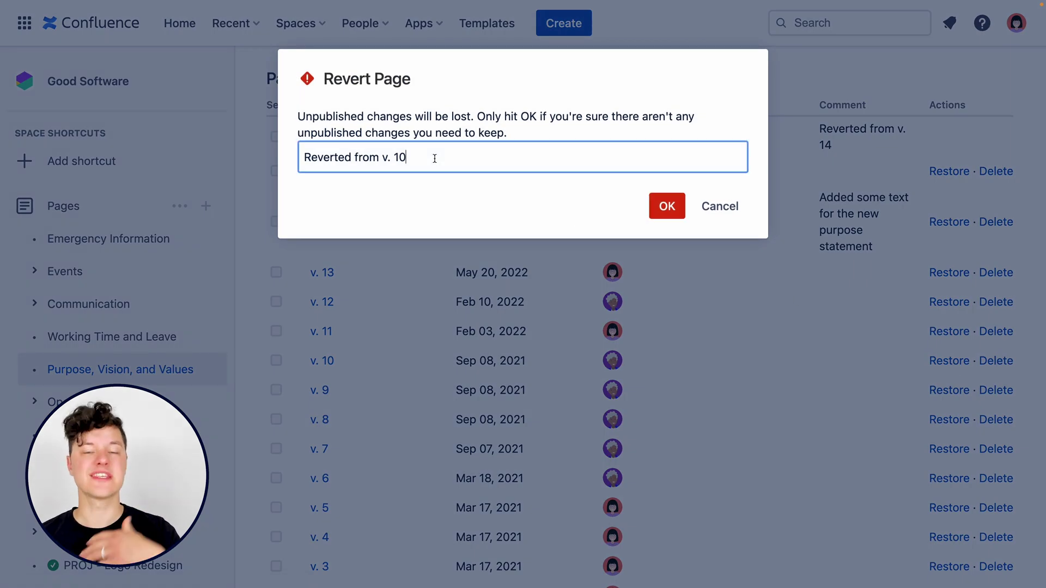
pyautogui.click(663, 212)
# Step: Reopen the page history to see the new current v. 17
pyautogui.click(999, 84)
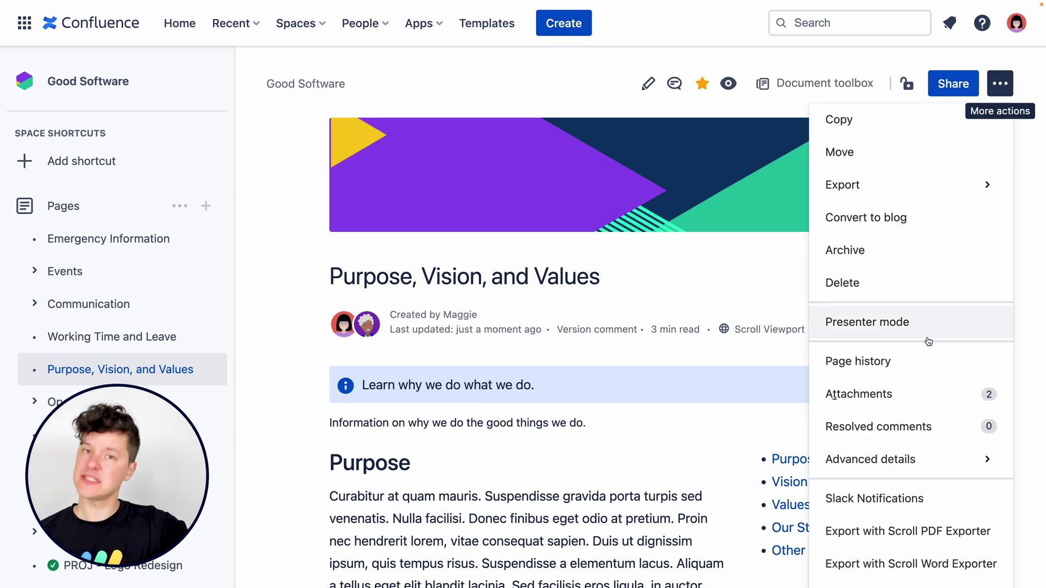
pyautogui.click(919, 358)
pyautogui.scroll(-4, 917, 355)
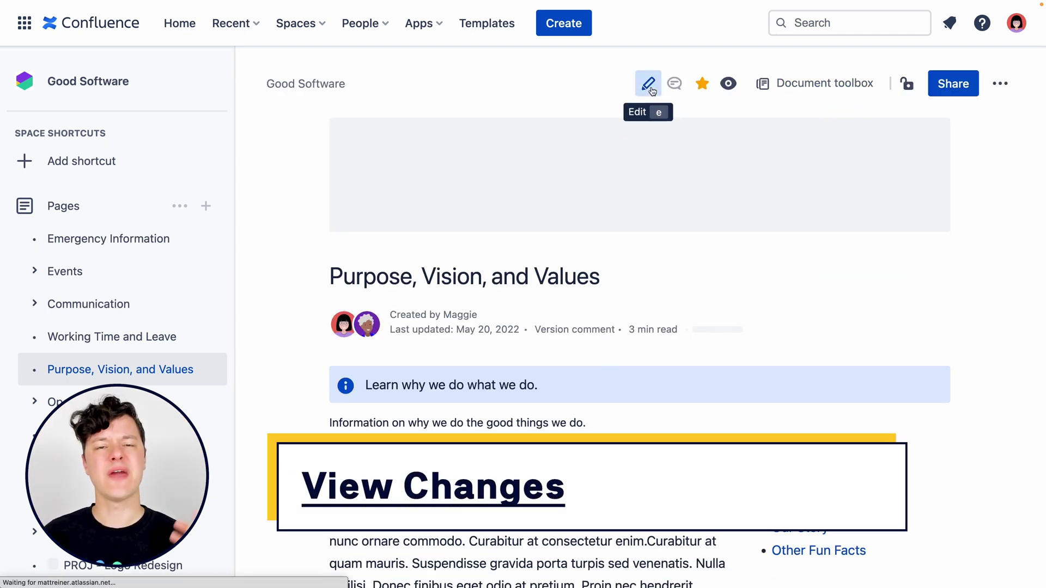
# Step: Open the page in the editor and review the draft's unpublished changes before closing them
pyautogui.click(650, 87)
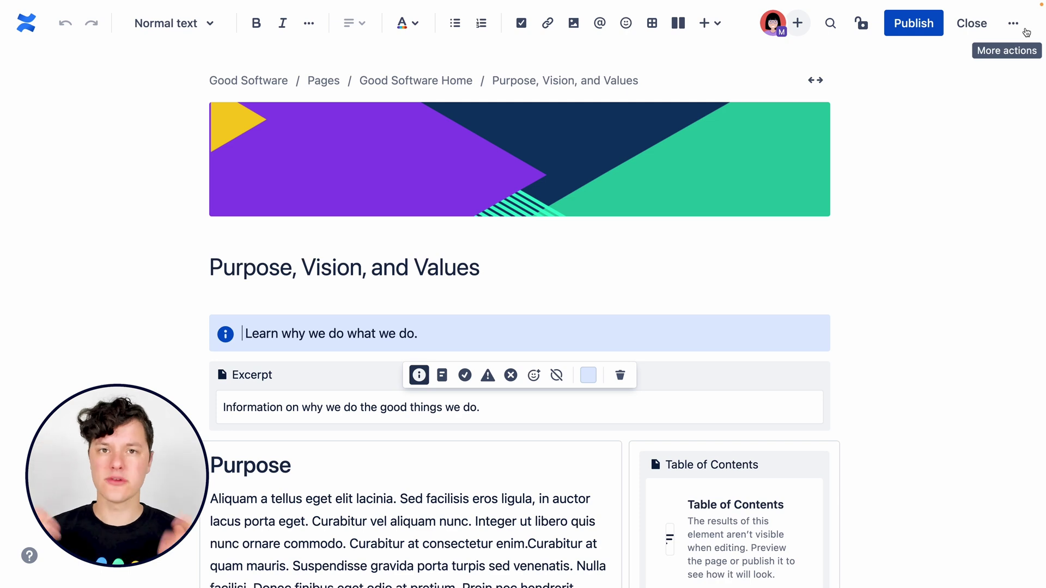
pyautogui.click(1013, 24)
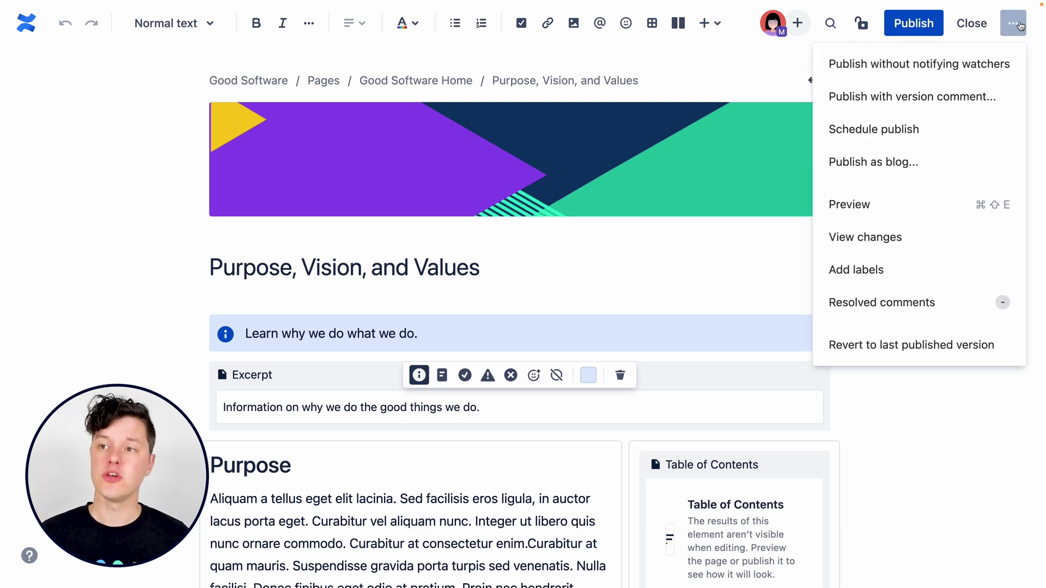
pyautogui.click(931, 238)
pyautogui.scroll(-15, 633, 355)
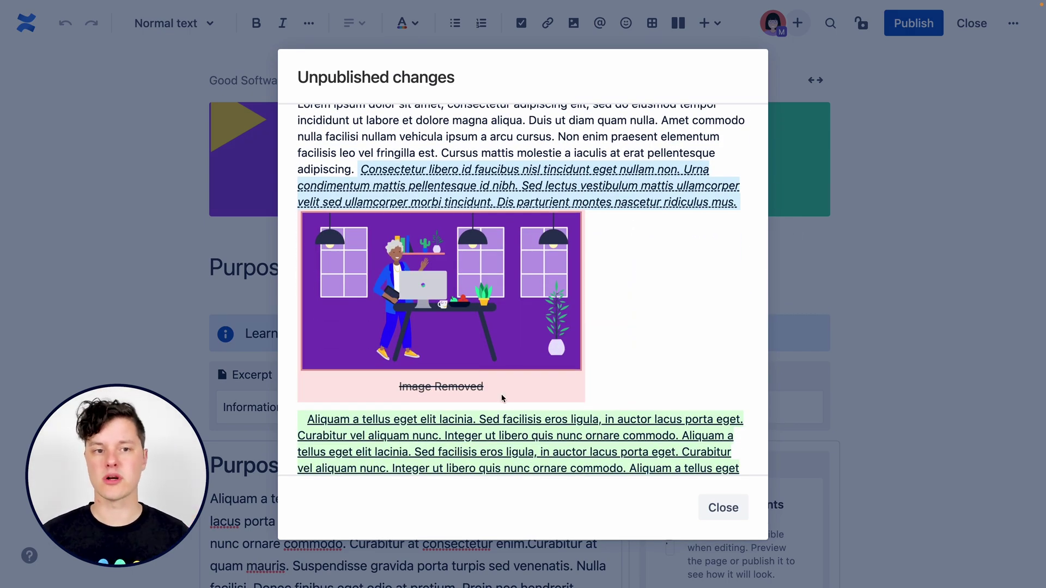
pyautogui.scroll(-5, 502, 398)
pyautogui.scroll(6, 502, 398)
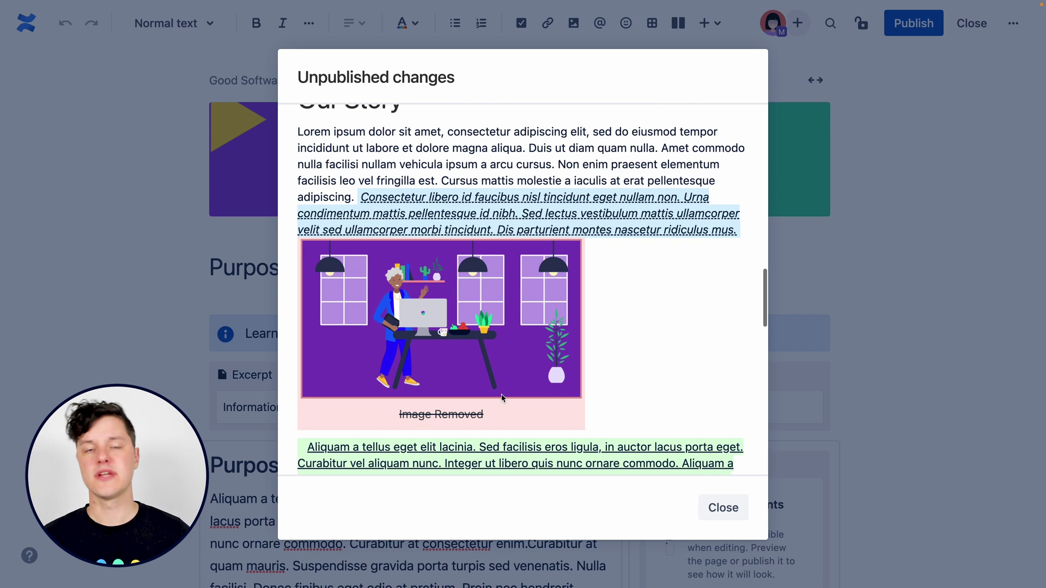
pyautogui.scroll(-3, 502, 398)
pyautogui.click(727, 509)
pyautogui.click(917, 219)
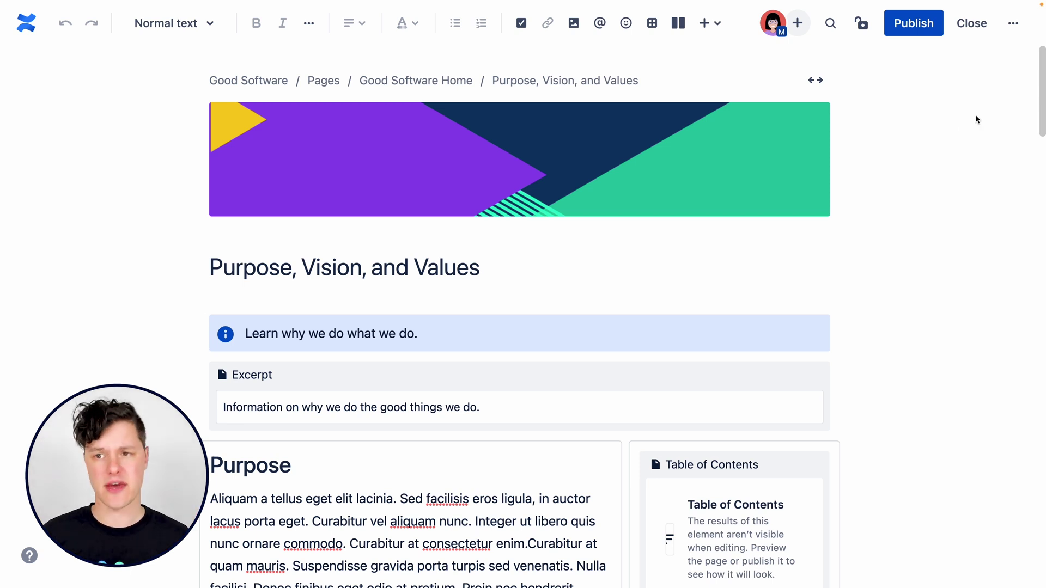
# Step: Publish the draft with comment 'Added some text for the new purpose statement'
pyautogui.click(1014, 24)
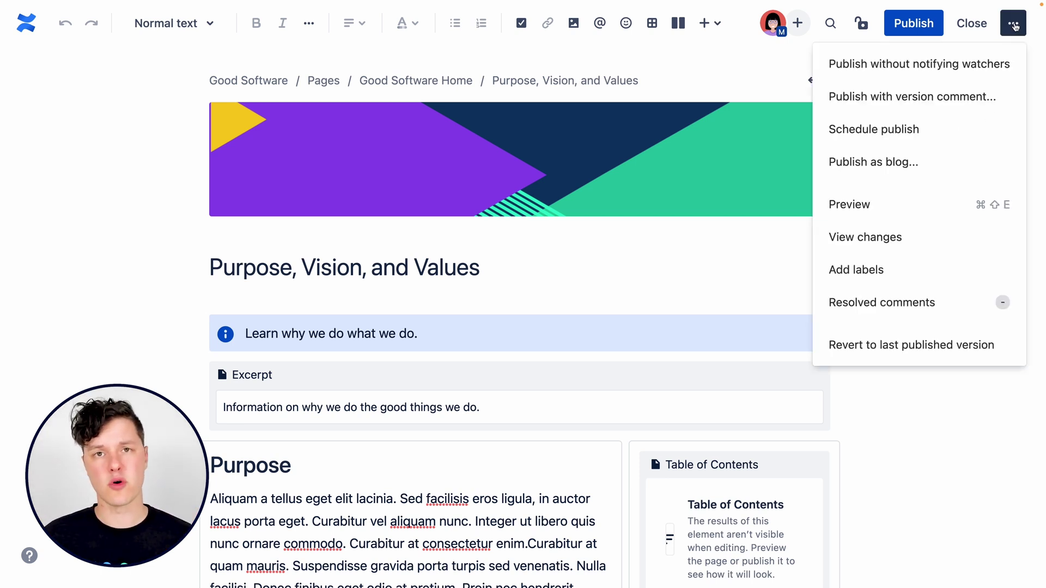
pyautogui.click(970, 101)
pyautogui.write('Added some text for the new purpose statement')
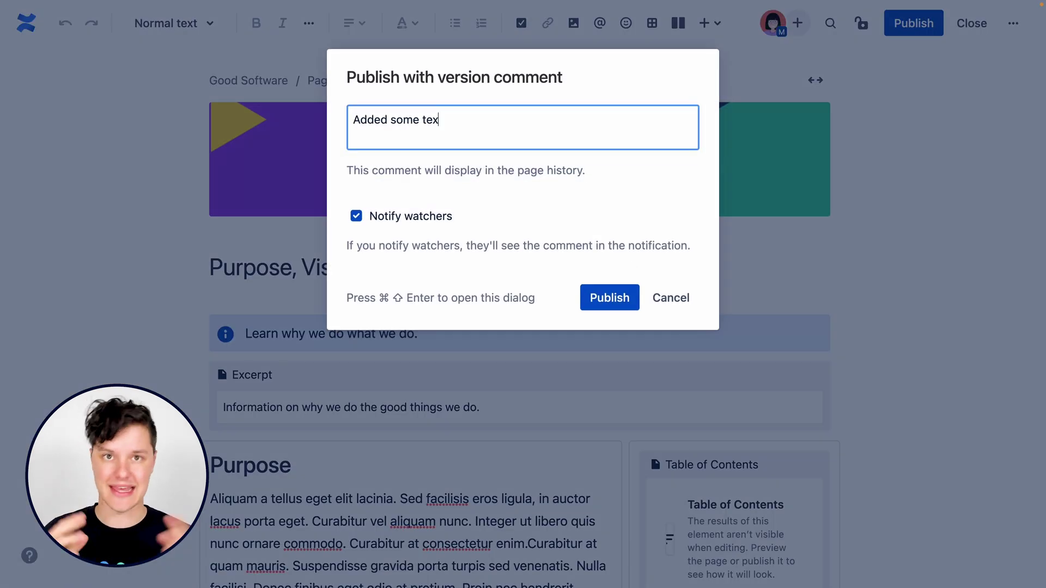
pyautogui.click(610, 298)
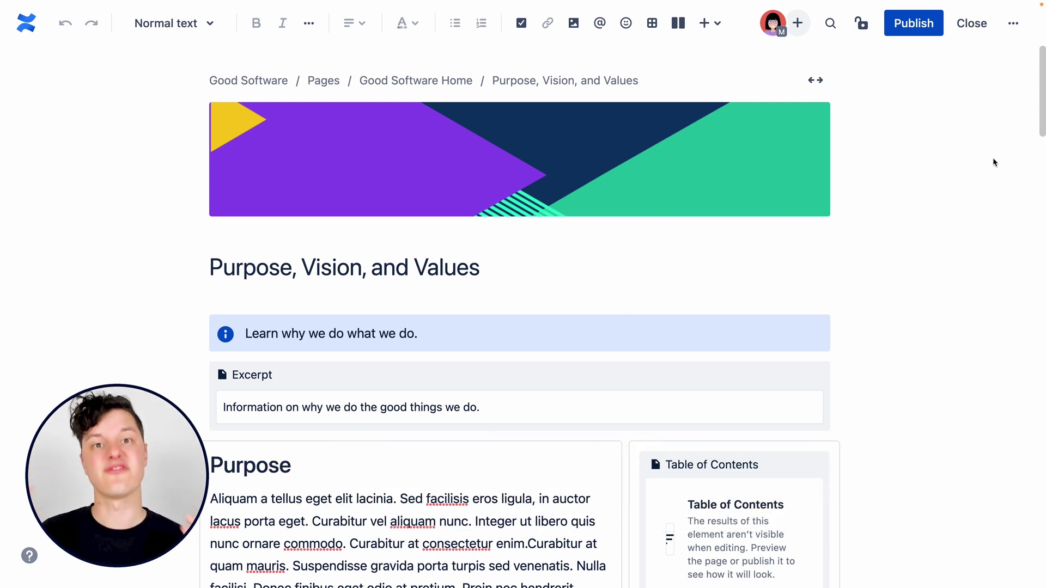
# Step: Publish the page again without notifying its watchers
pyautogui.click(1017, 31)
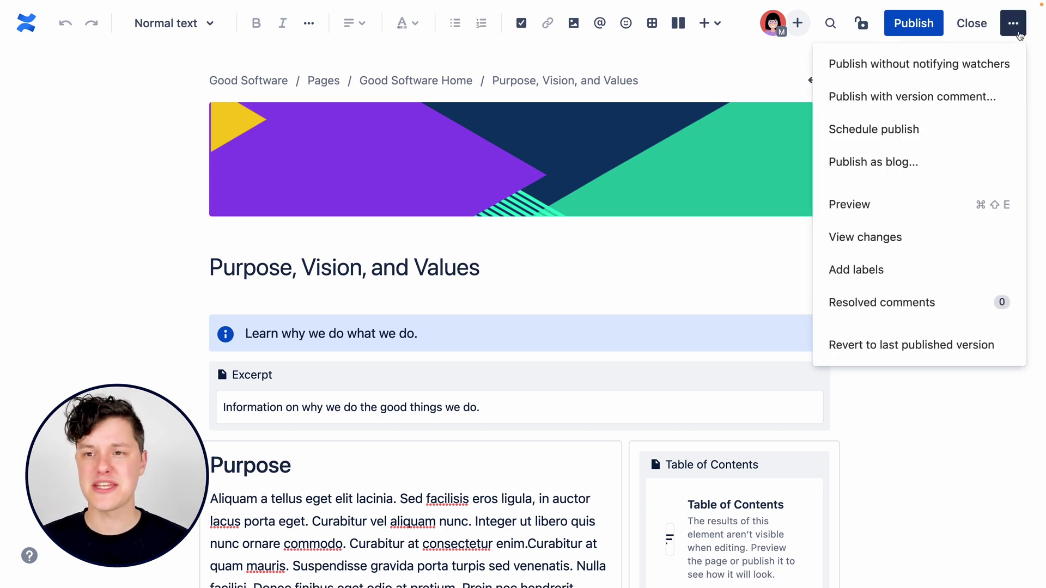
pyautogui.click(973, 65)
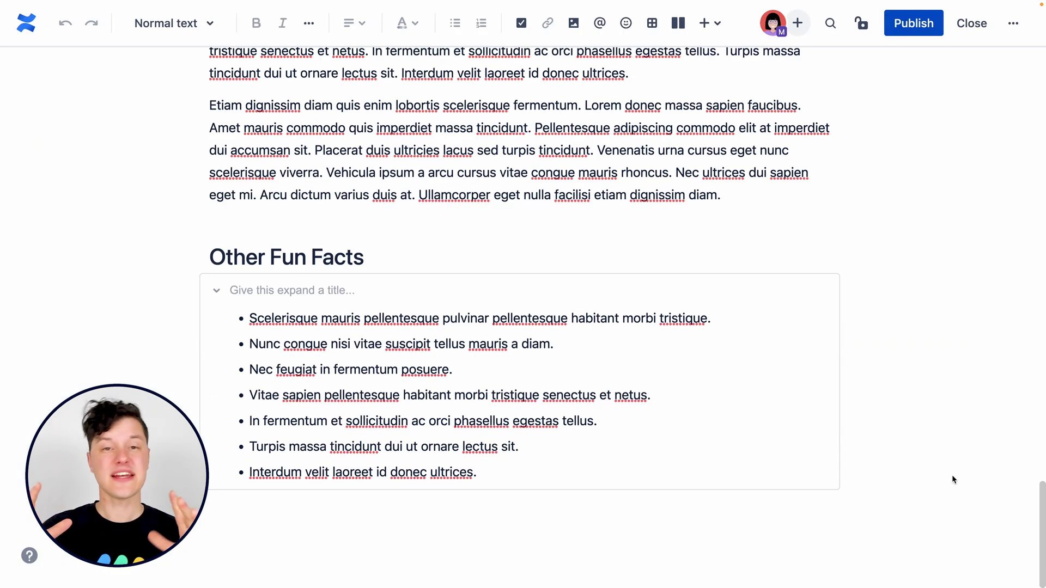
# Step: Look over the draft, briefly selecting text through the Posuere paragraph
pyautogui.scroll(10, 953, 475)
pyautogui.scroll(2, 953, 475)
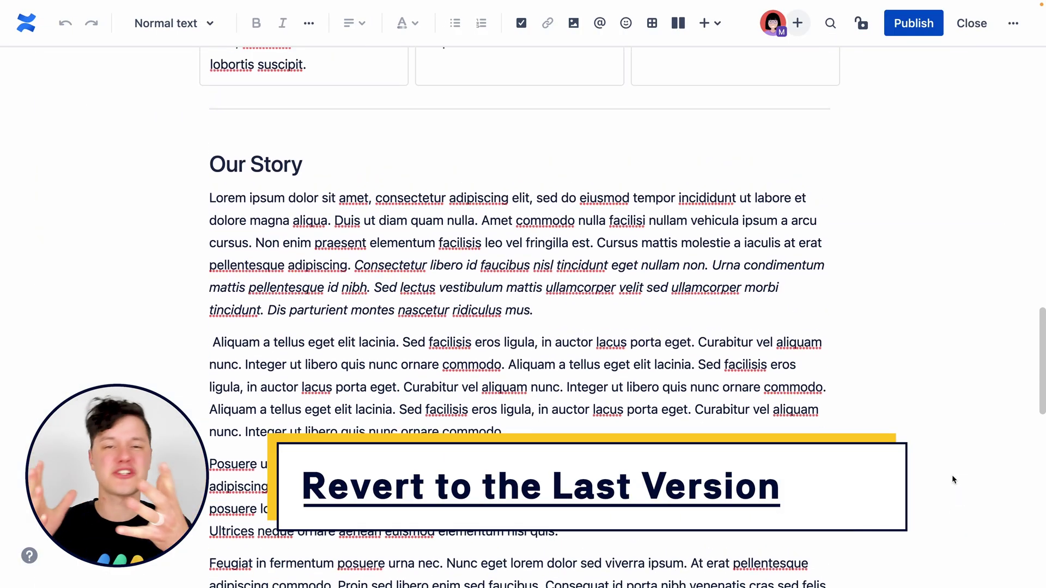
pyautogui.moveTo(587, 542); pyautogui.dragTo(252, 432)
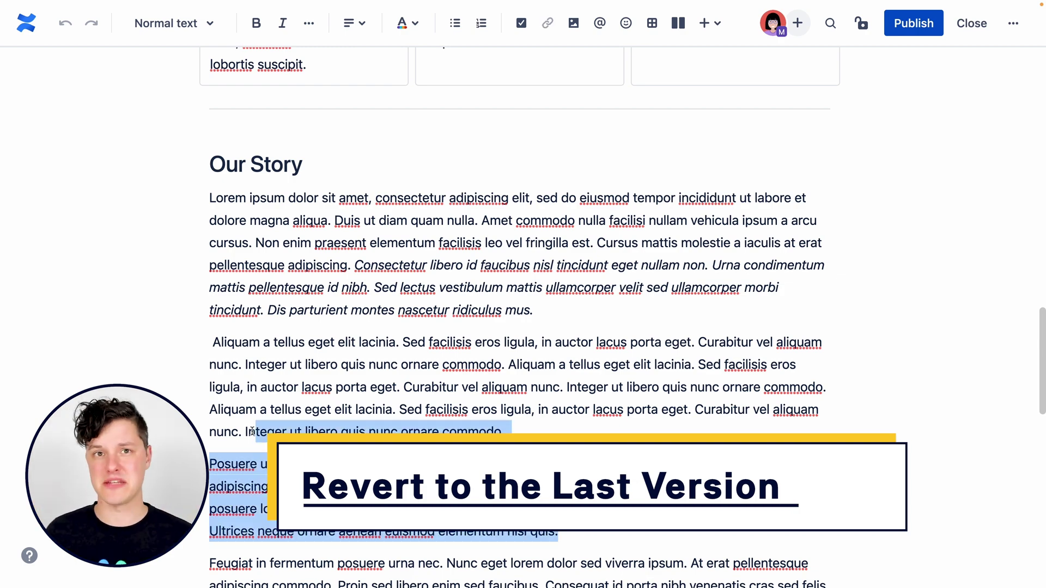
pyautogui.click(641, 411)
pyautogui.scroll(-2, 916, 411)
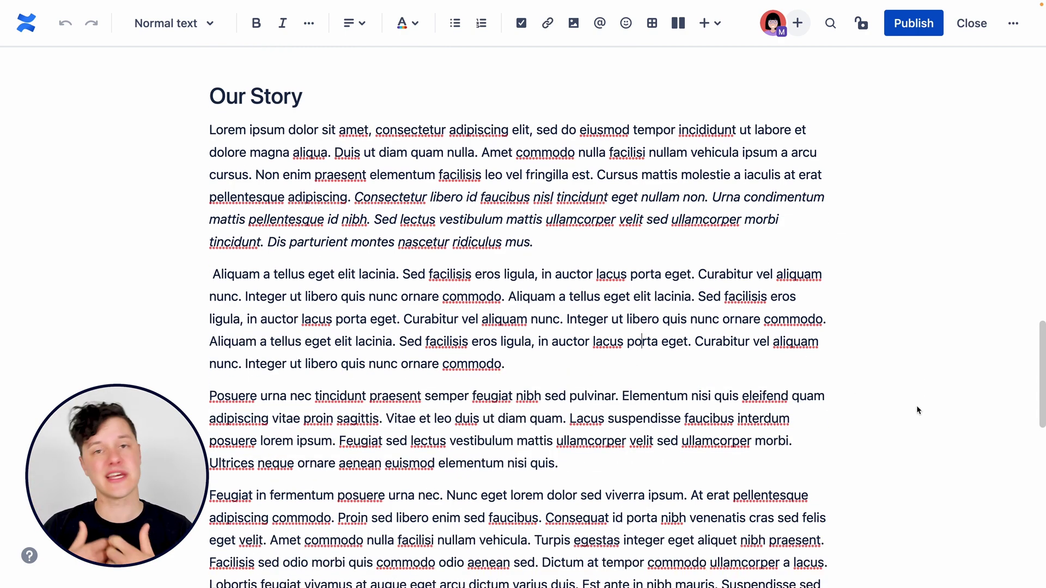
pyautogui.scroll(-3, 917, 405)
pyautogui.scroll(2, 916, 406)
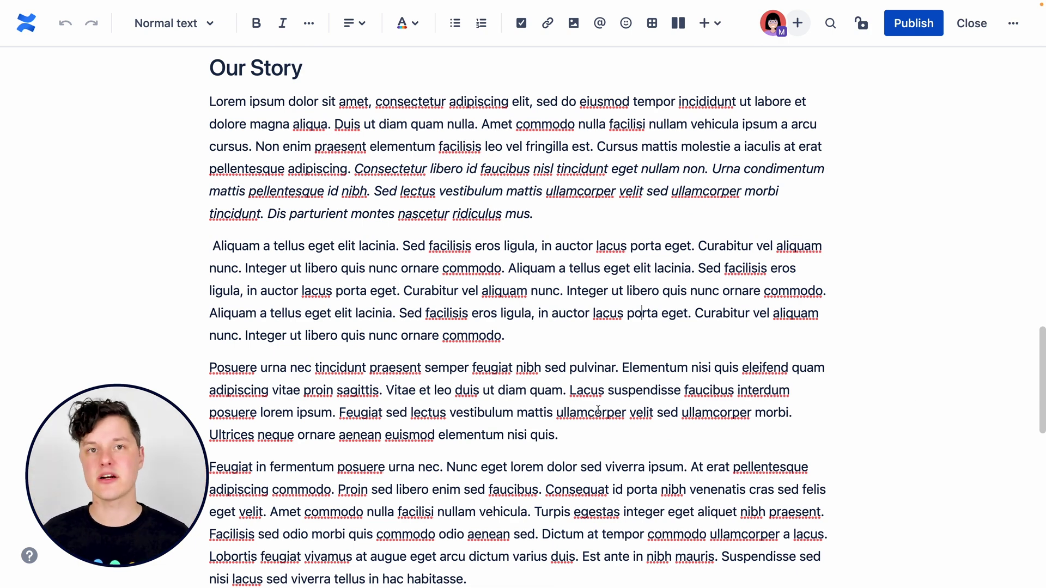
# Step: Start reverting to the last published version, previewing then hiding the discarded changes
pyautogui.click(1013, 24)
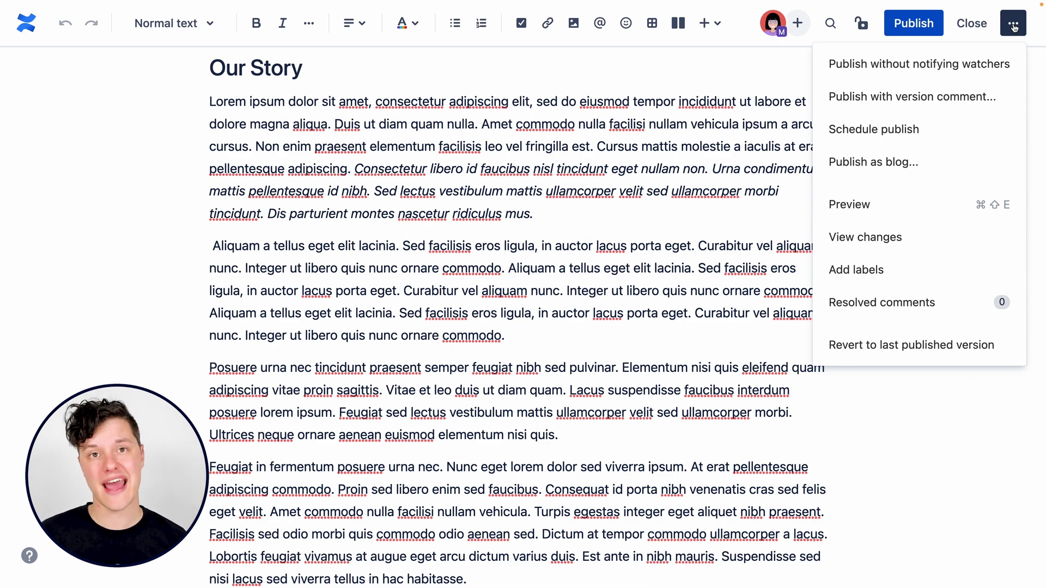
pyautogui.click(934, 346)
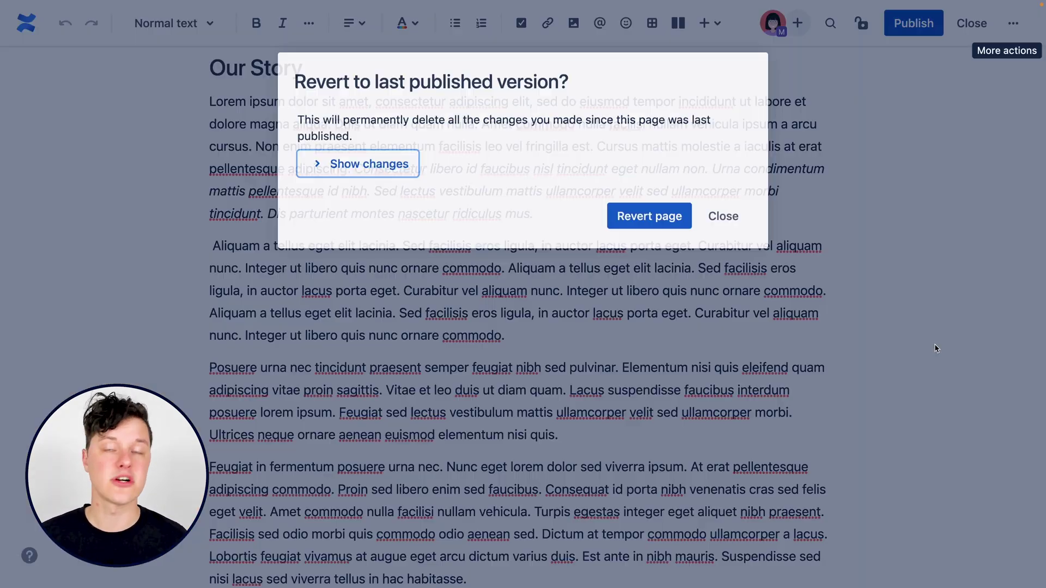
pyautogui.click(320, 160)
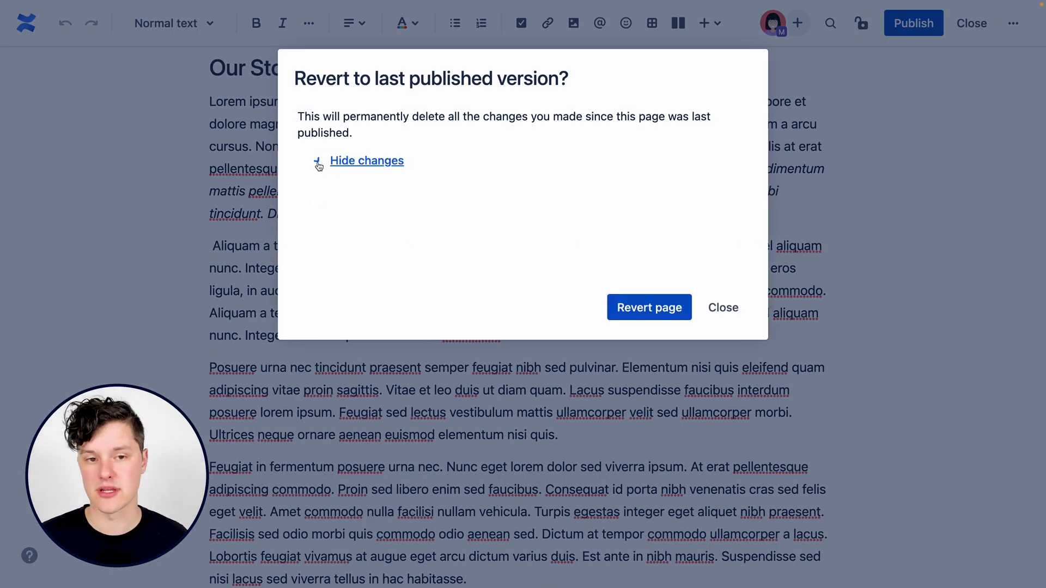
pyautogui.scroll(-20, 631, 321)
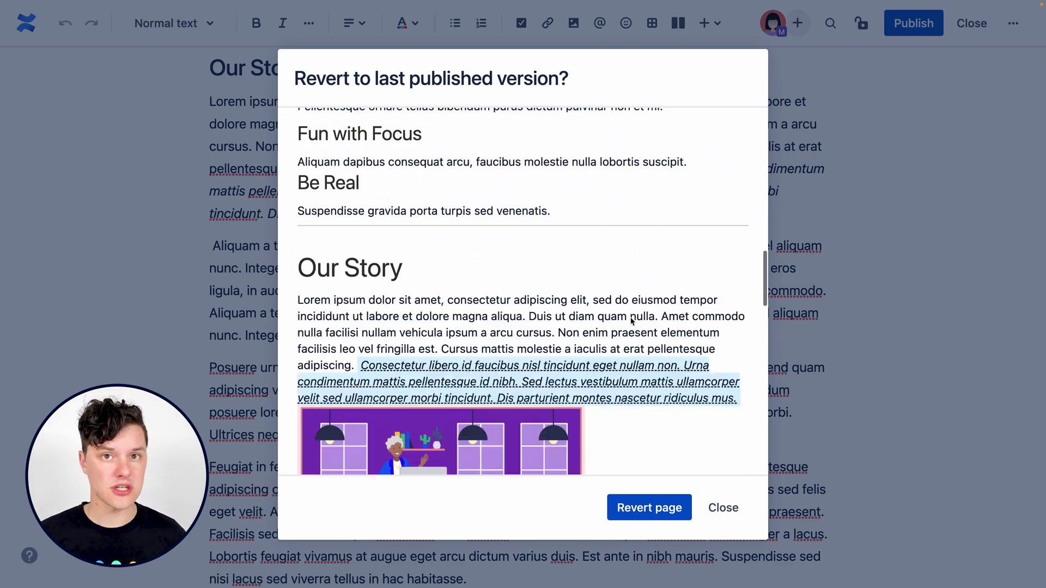
pyautogui.scroll(-3, 632, 321)
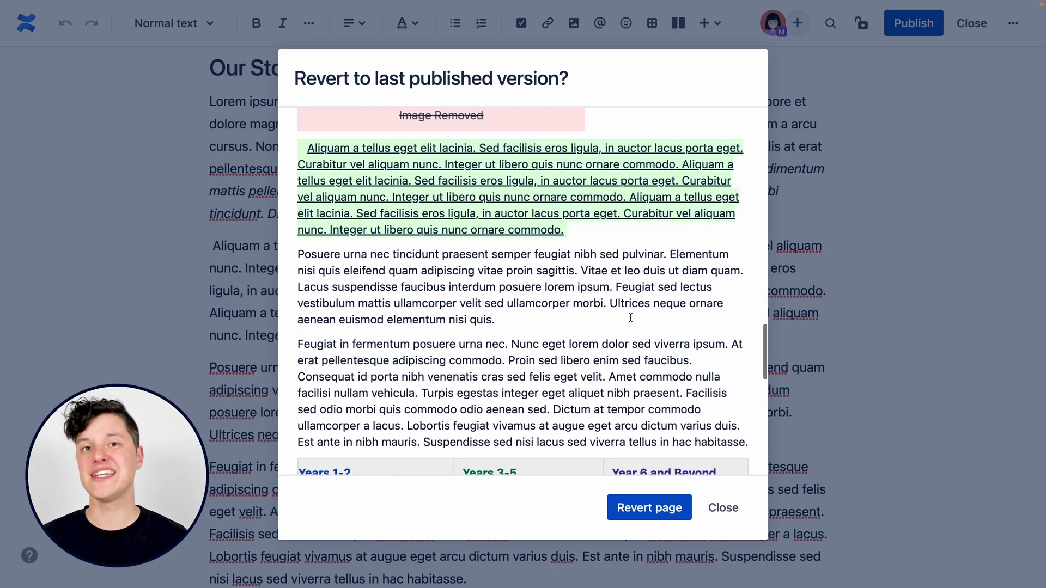
pyautogui.scroll(6, 631, 322)
pyautogui.scroll(12, 631, 322)
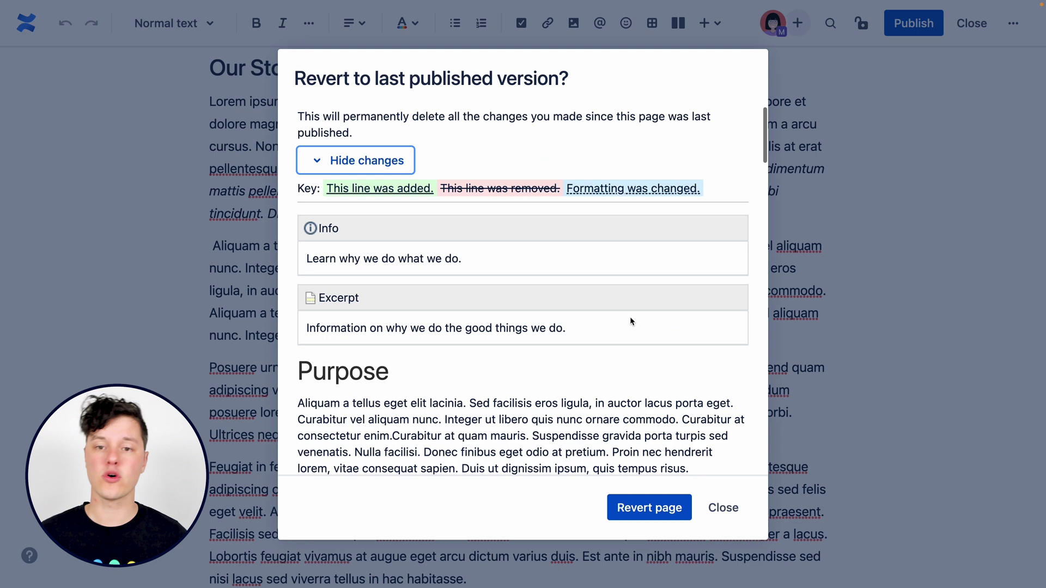
pyautogui.click(346, 161)
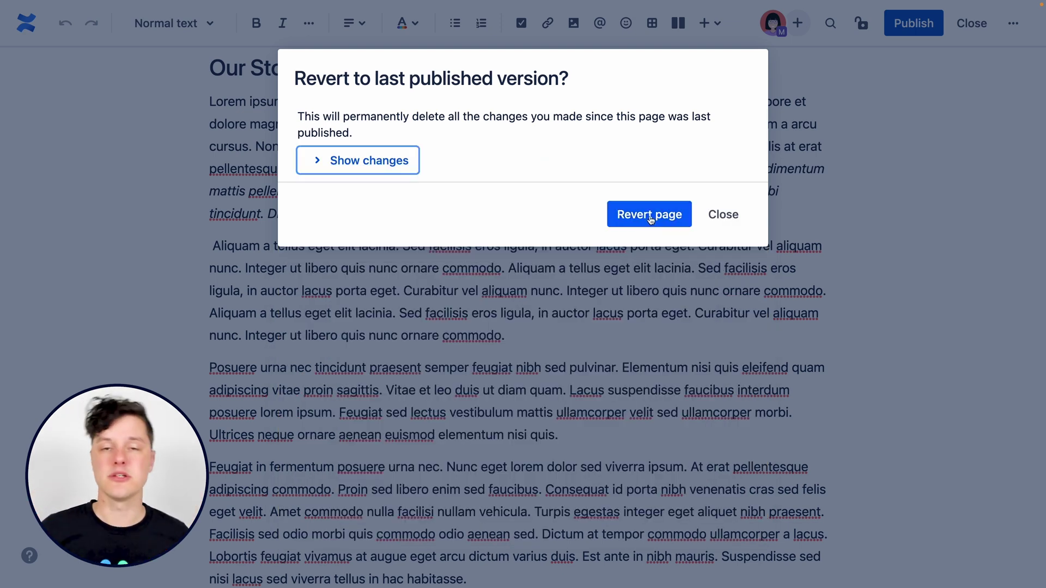